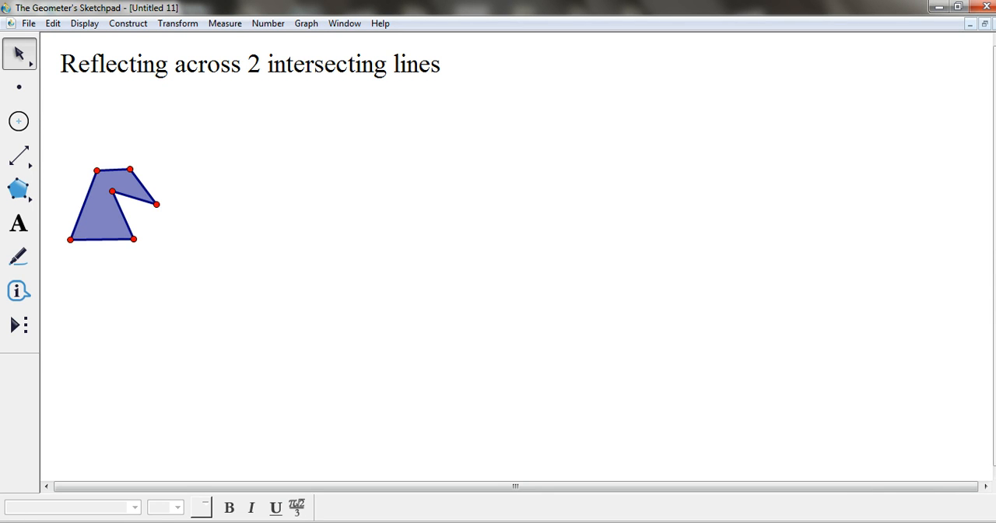
- Draw a steep line beside the polygon and a second, slanted line that meets it at a shared point below
left_click(20, 156)
left_click(171, 95)
left_click(205, 365)
left_click(205, 364)
left_click(454, 159)
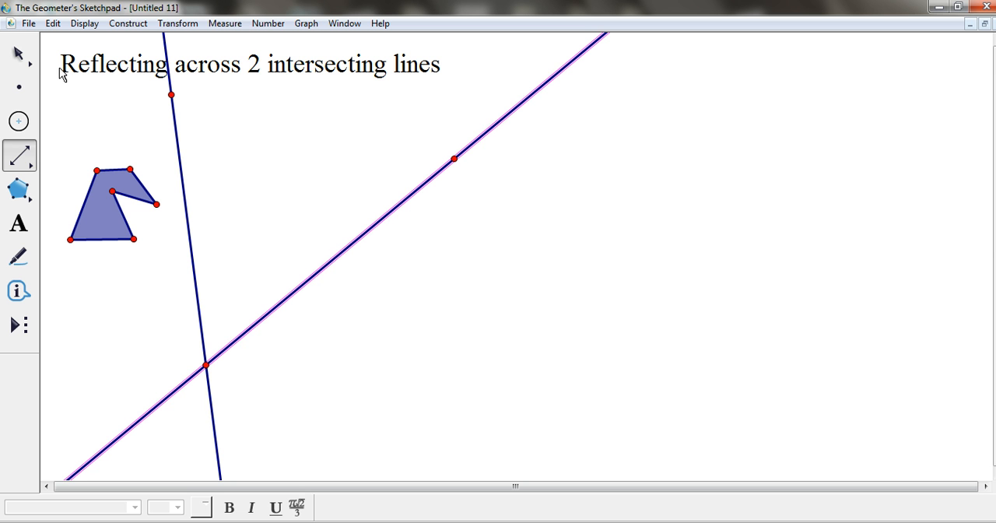
left_click(21, 51)
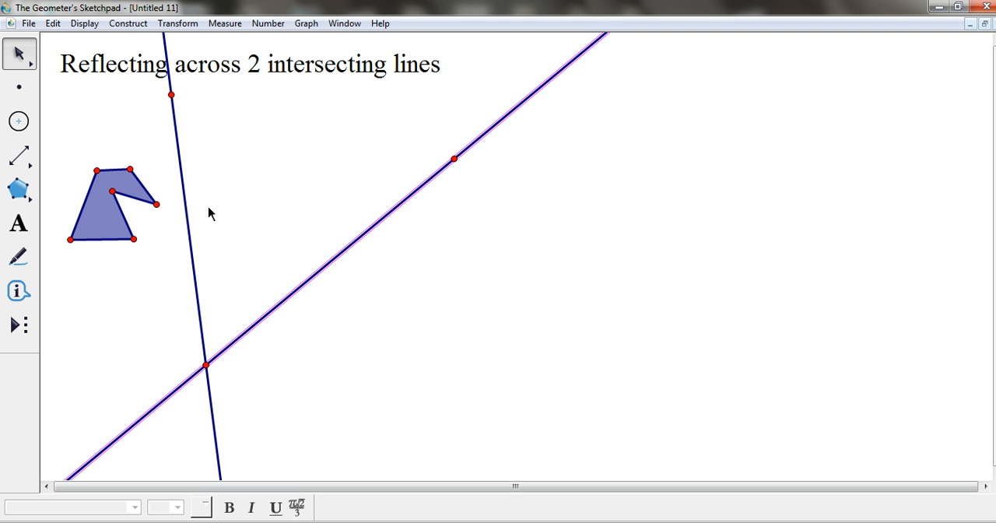
- Mark the steep line next to the polygon as the mirror
left_click(210, 164)
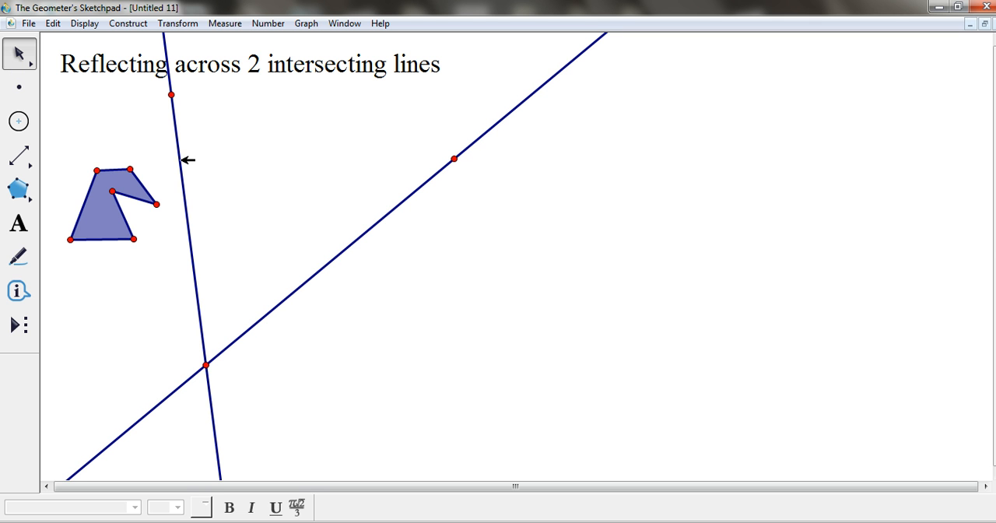
left_click(186, 160)
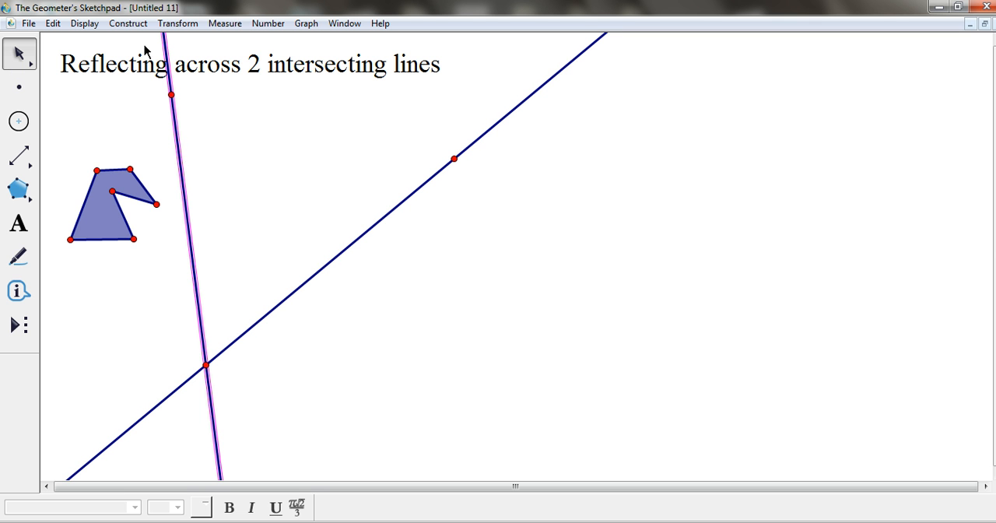
left_click(176, 24)
left_click(184, 57)
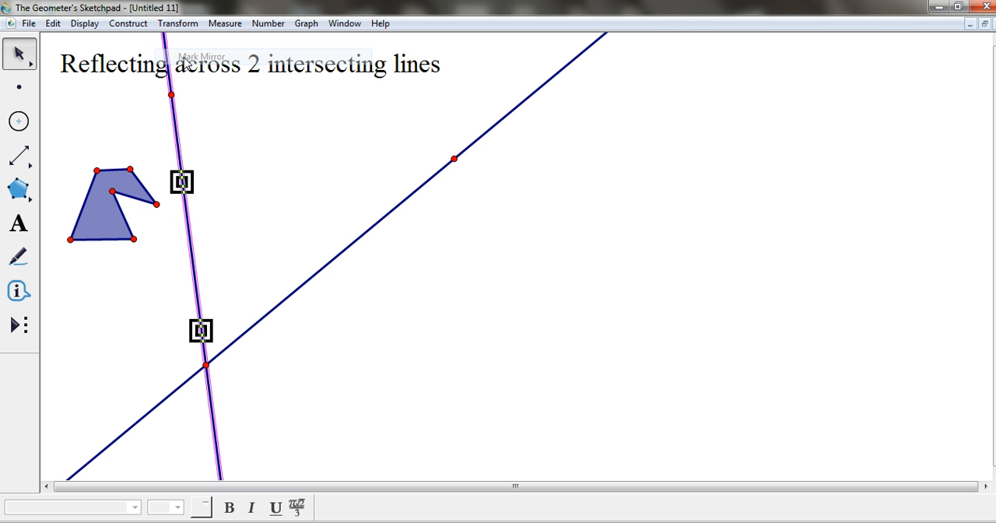
- Reflect the whole original polygon, including its vertices and sides, across the marked steep line
left_click(156, 151)
left_click_drag(57, 166, 171, 278)
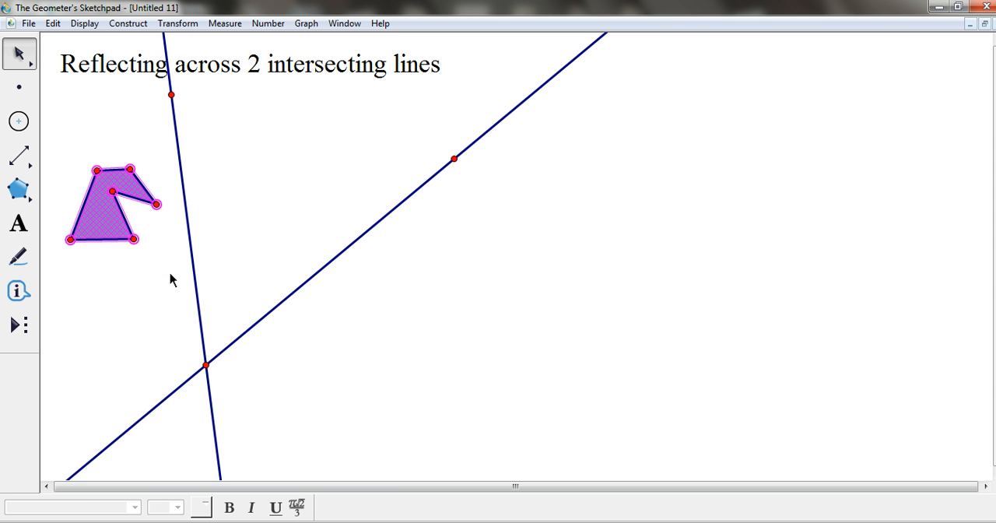
left_click(179, 24)
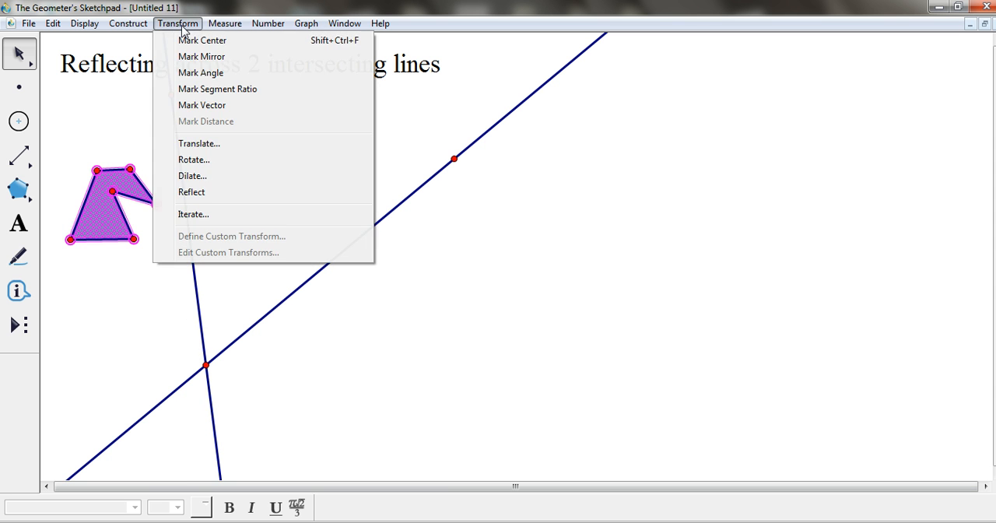
left_click(194, 193)
left_click(255, 120)
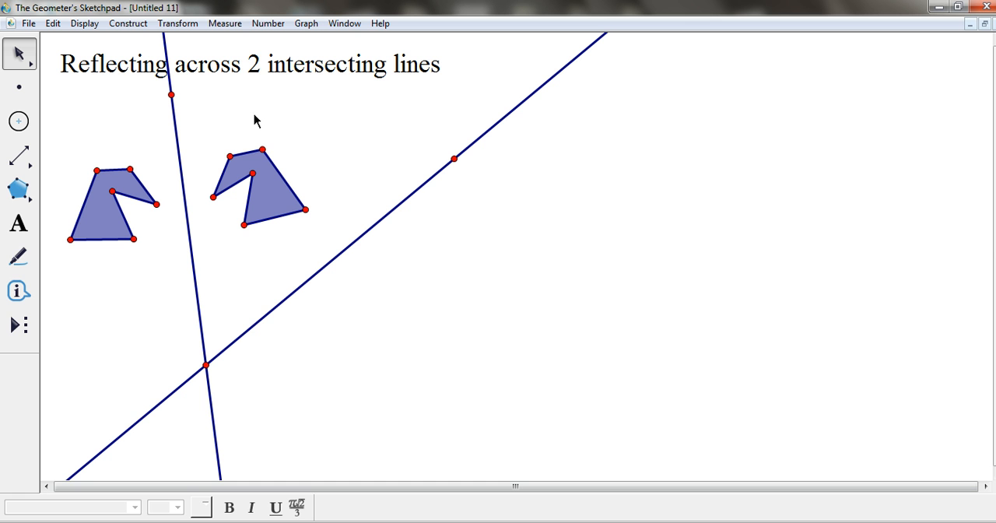
- Mark the slanted line as the new mirror
left_click(396, 214)
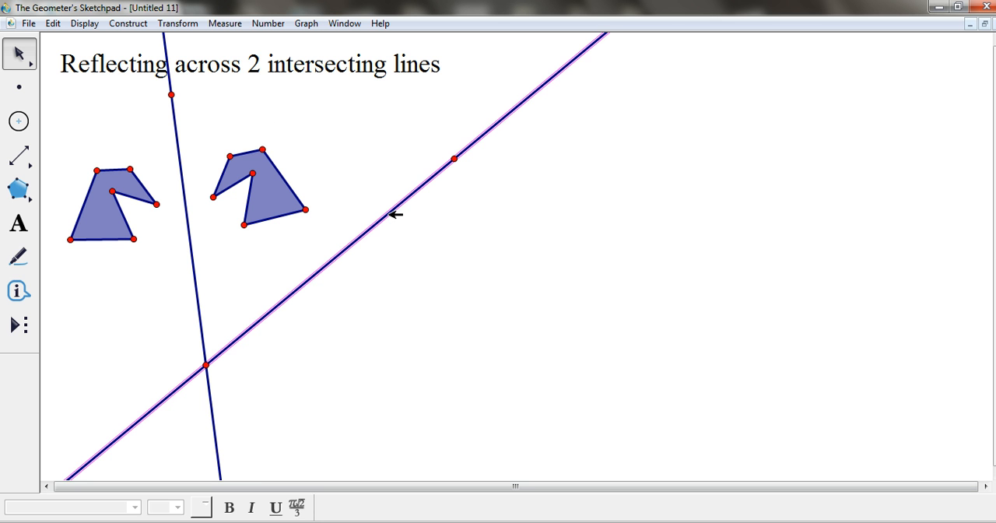
left_click(181, 23)
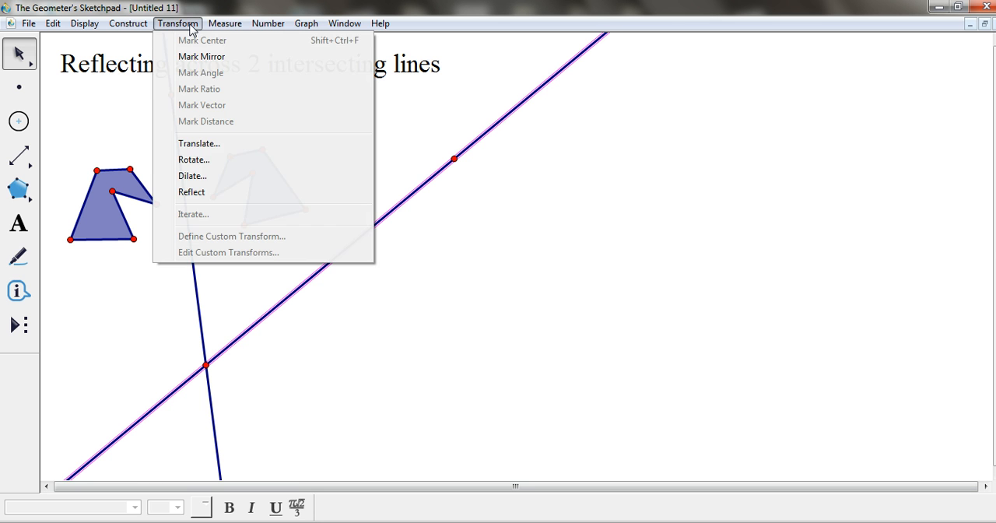
left_click(197, 57)
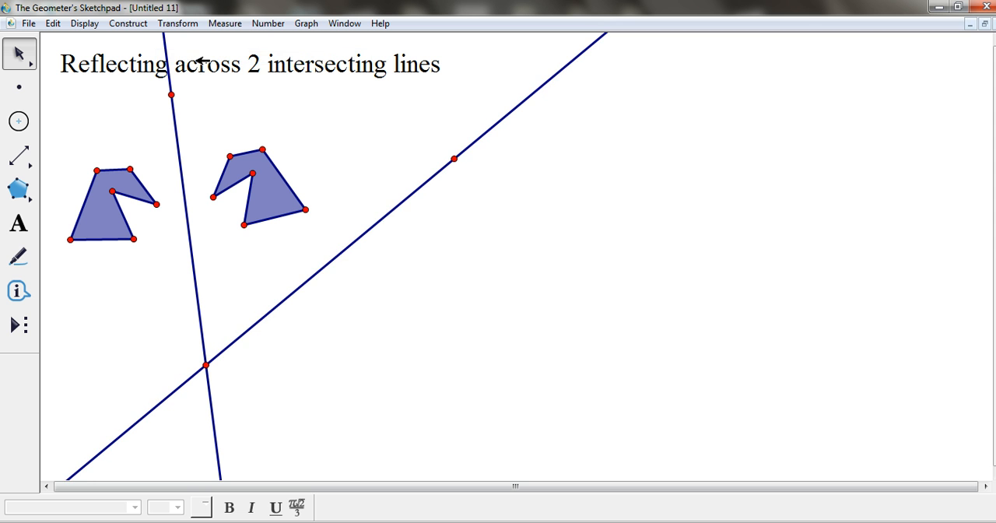
- Reflect the whole first image polygon, including its vertices and sides, across the slanted line
left_click_drag(212, 138, 316, 234)
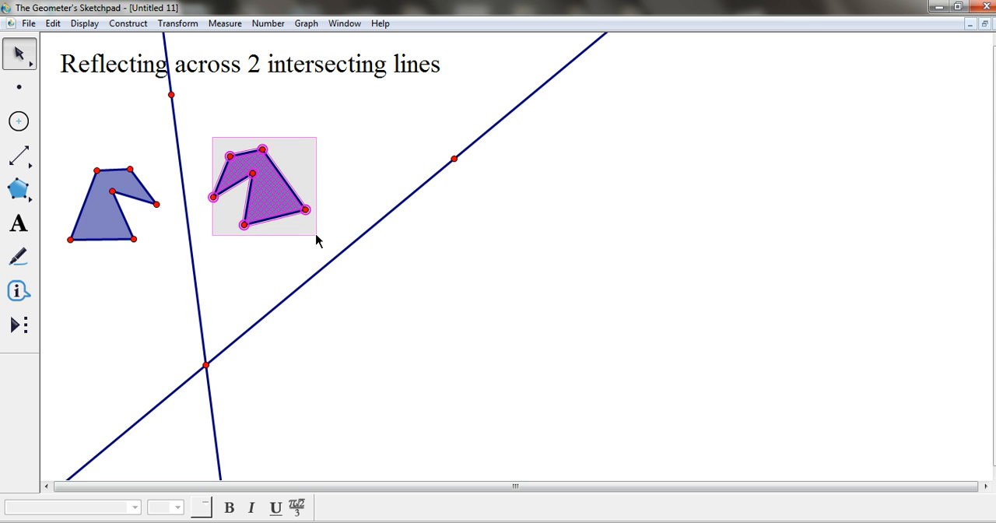
left_click(178, 25)
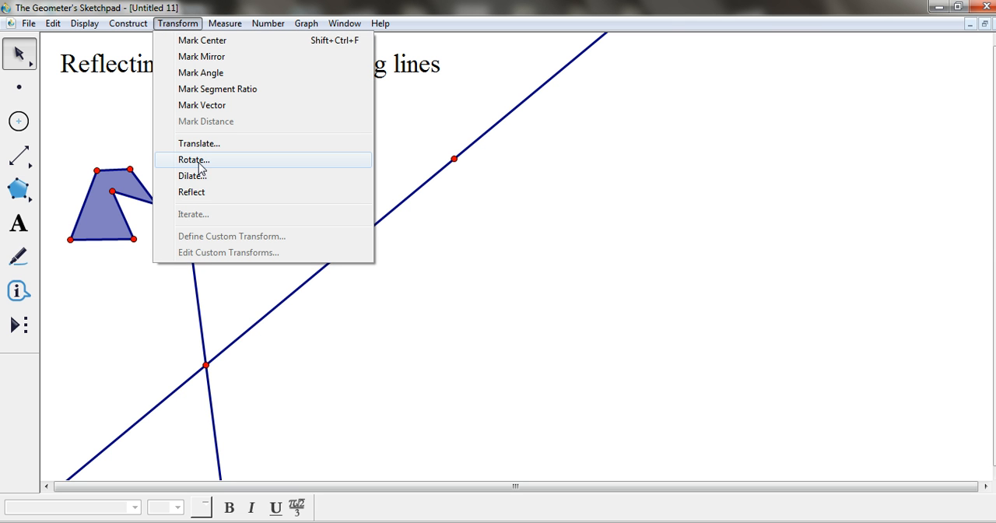
left_click(434, 134)
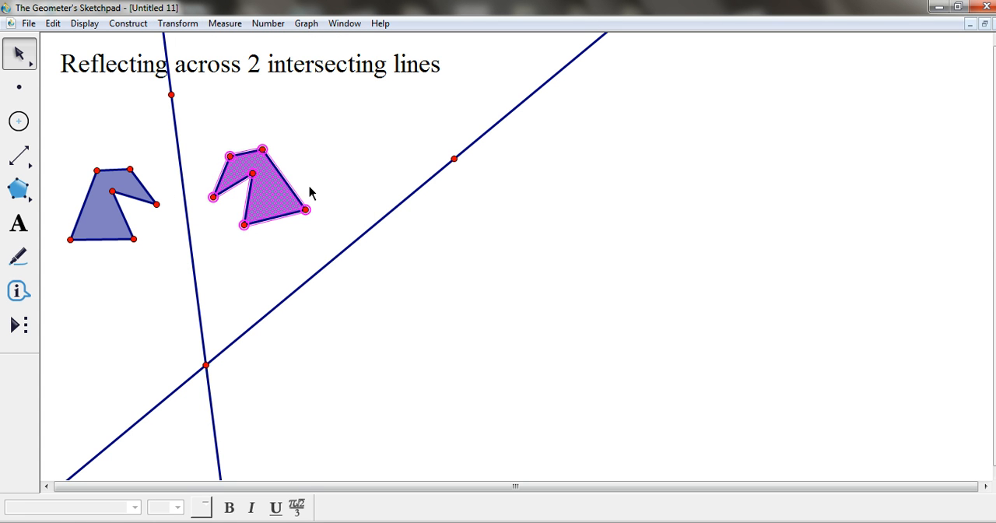
left_click(187, 25)
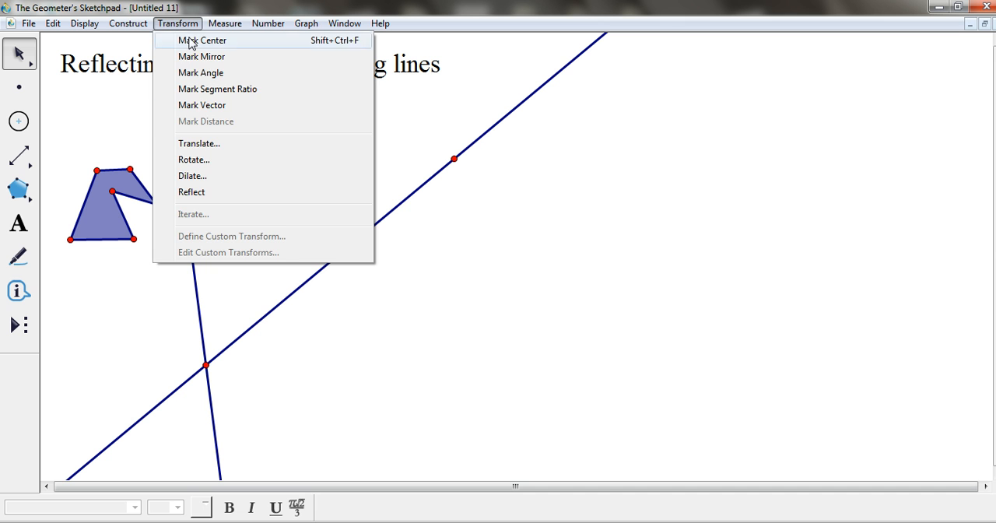
left_click(204, 194)
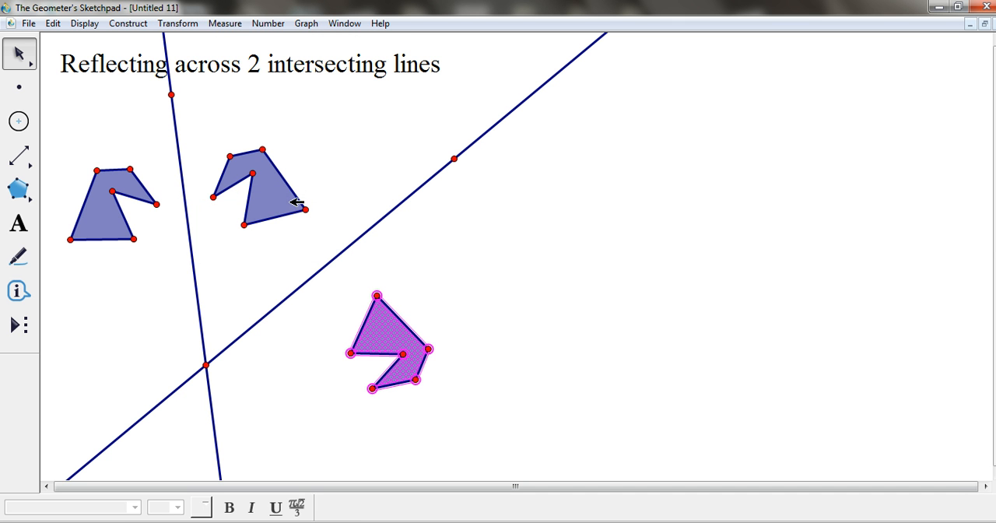
left_click(492, 286)
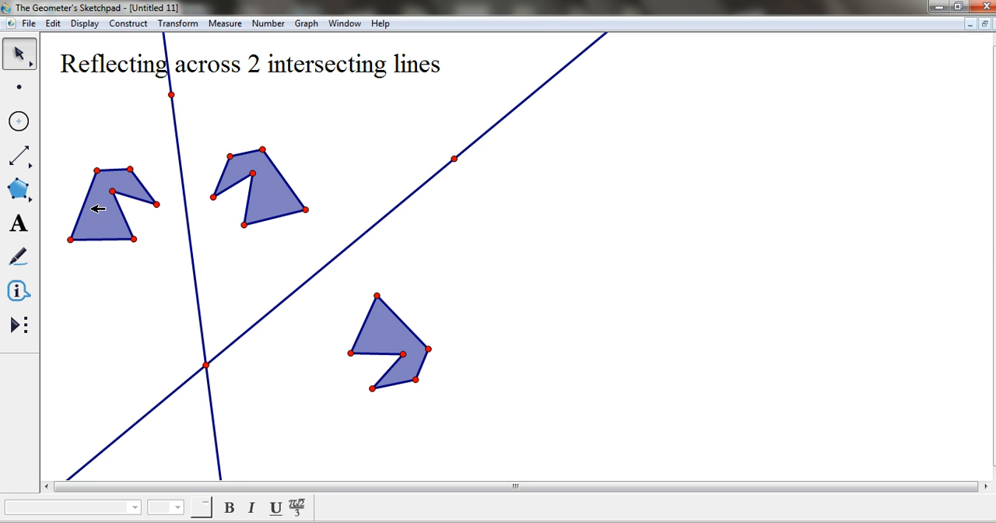
- Show labels A to F on the original polygon's vertices and move label E below its vertex
left_click(20, 226)
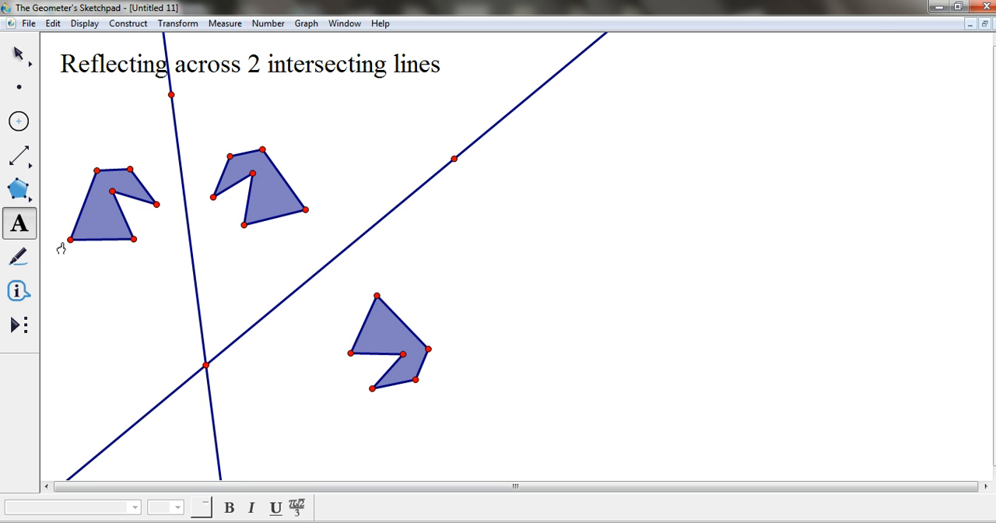
left_click(70, 240)
left_click(95, 170)
left_click(129, 170)
left_click(155, 203)
left_click(112, 192)
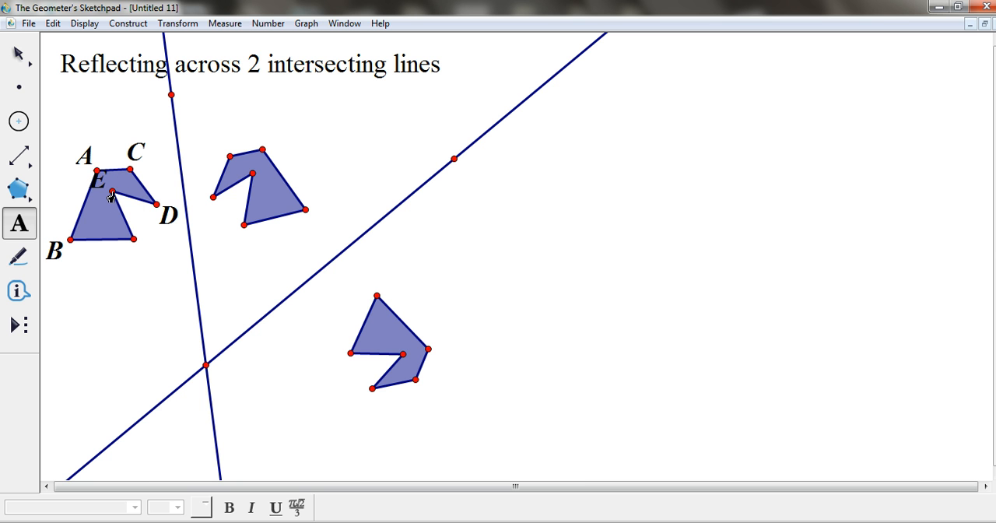
left_click(133, 238)
left_click_drag(98, 181, 131, 218)
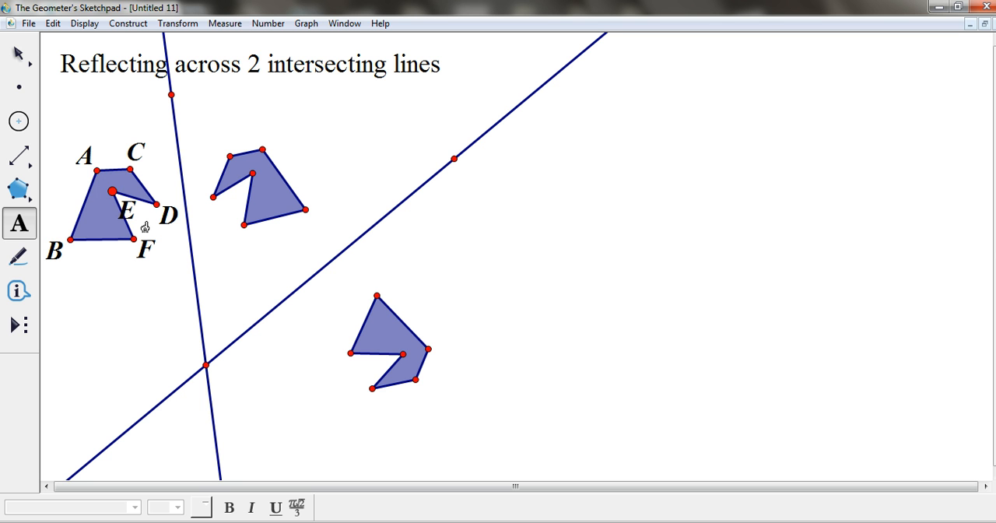
- Show labels D', C', A' and B' on the first image polygon and move label C' outside the shape
left_click(213, 198)
left_click(229, 157)
left_click(261, 151)
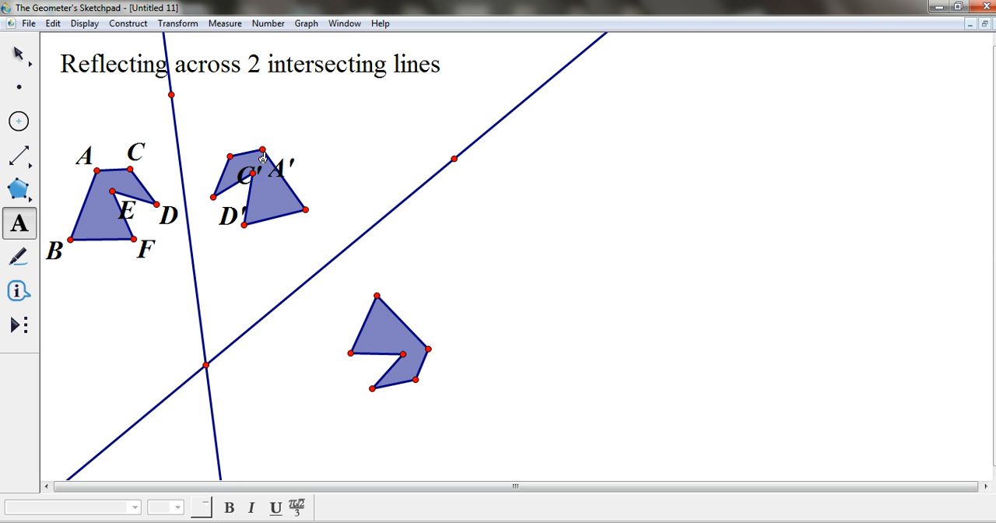
left_click(305, 210)
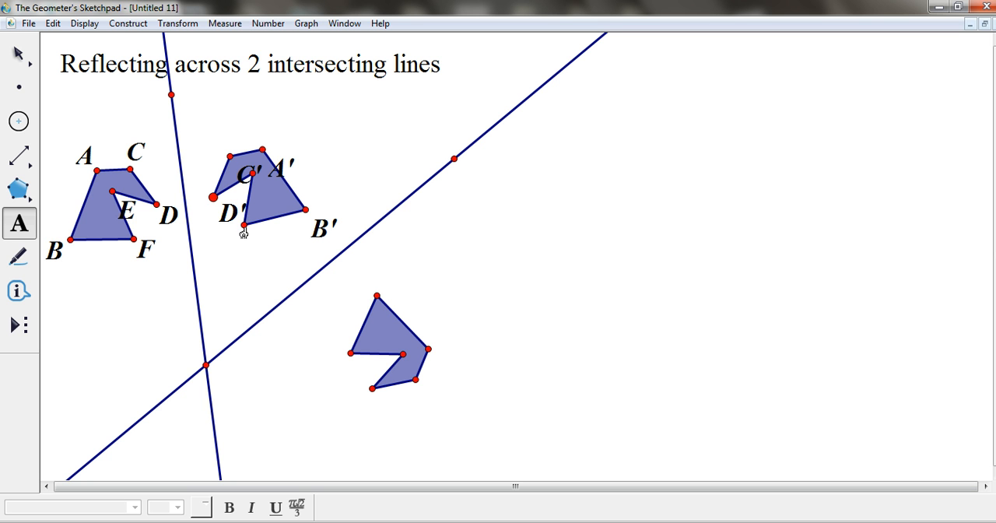
left_click(213, 198)
left_click(228, 157)
left_click(229, 159)
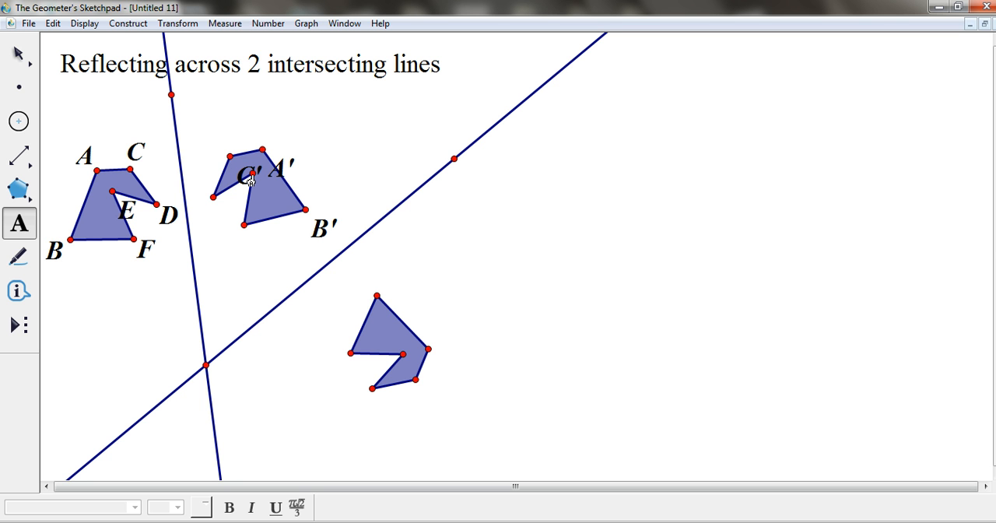
left_click(213, 197)
left_click_drag(243, 180, 204, 152)
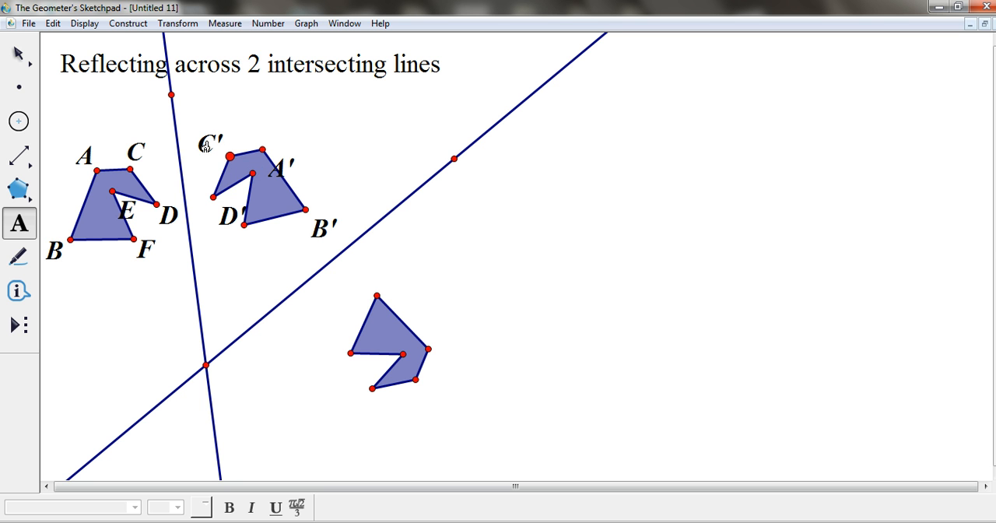
- Label the first image's remaining vertices E' and F', and move labels E' and D' closer to their own vertices
left_click(250, 175)
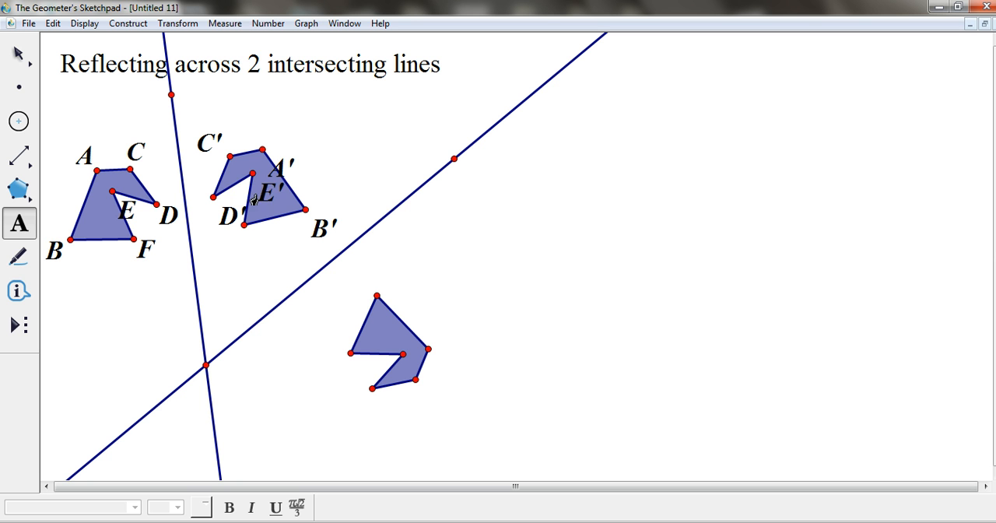
left_click_drag(264, 195, 242, 171)
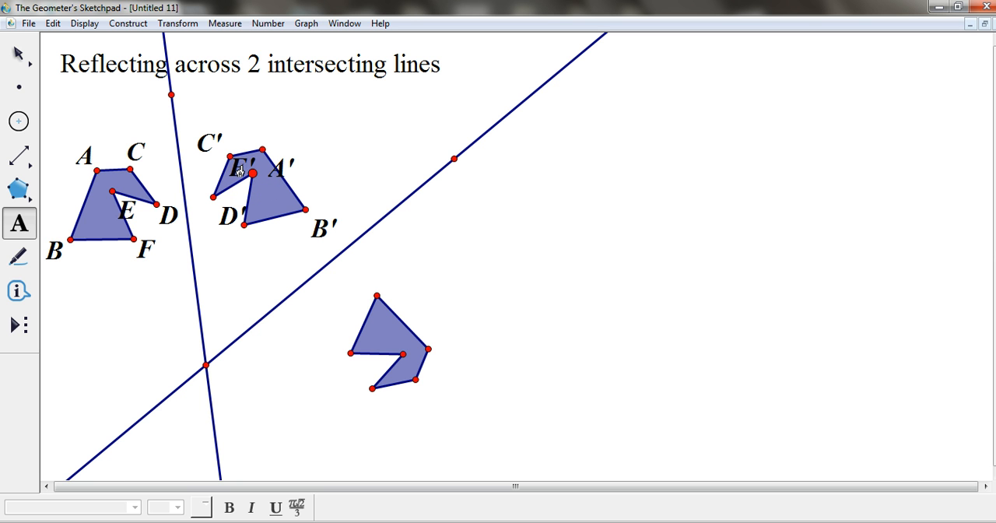
left_click(213, 199)
left_click(212, 200)
left_click_drag(227, 227, 215, 224)
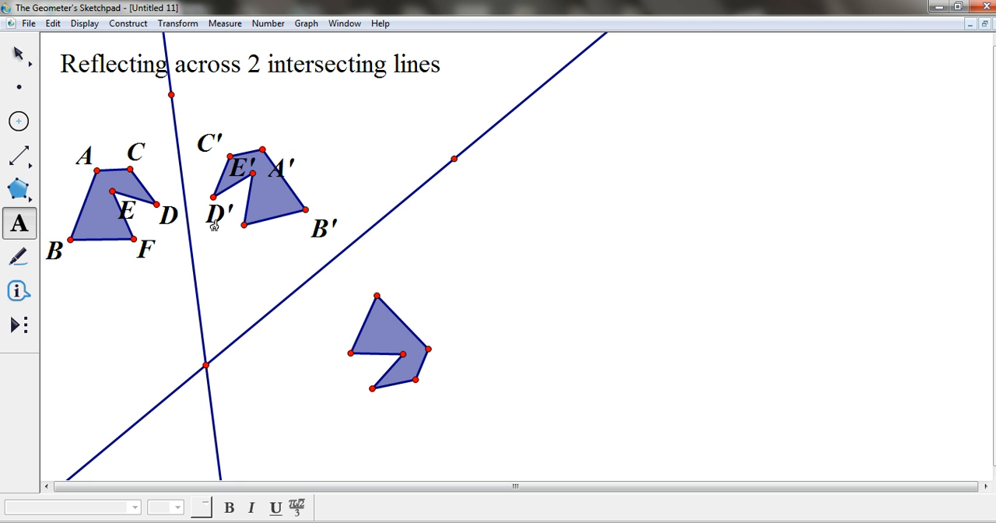
left_click(245, 225)
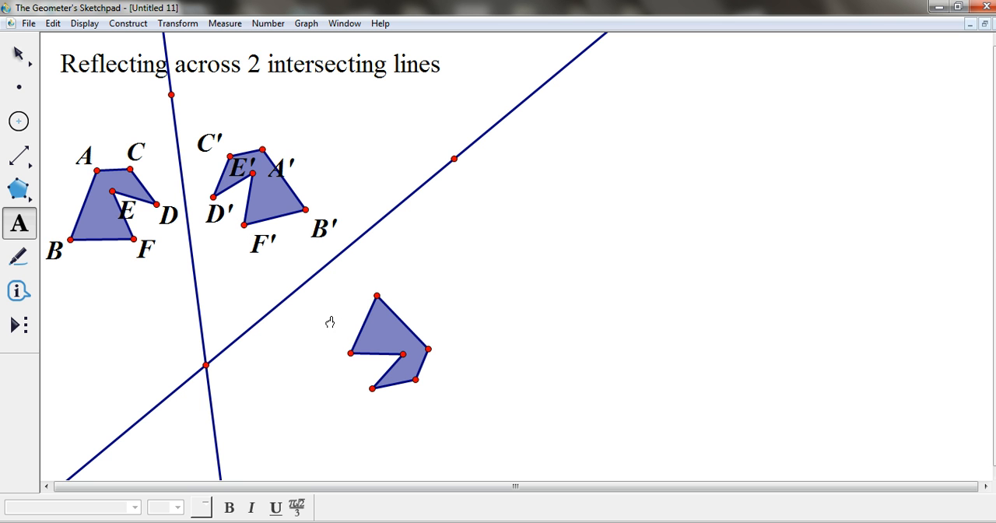
- Show labels F'', B'', A'' and E'' on the second image polygon's vertices
left_click(350, 354)
left_click(377, 296)
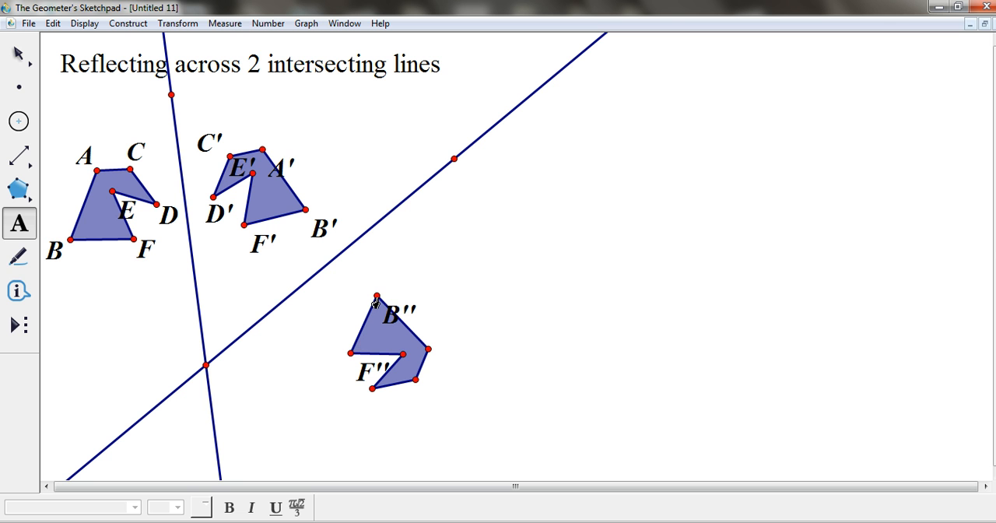
left_click(429, 349)
left_click(402, 354)
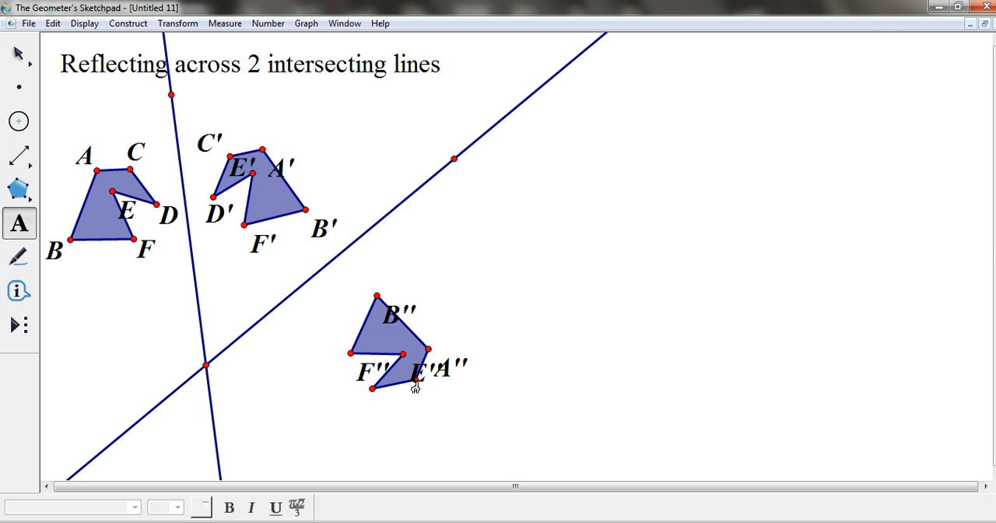
- Reposition labels E'', F'' and B'' around the second image polygon and label its remaining vertices D'' and C''
left_click_drag(417, 376, 406, 371)
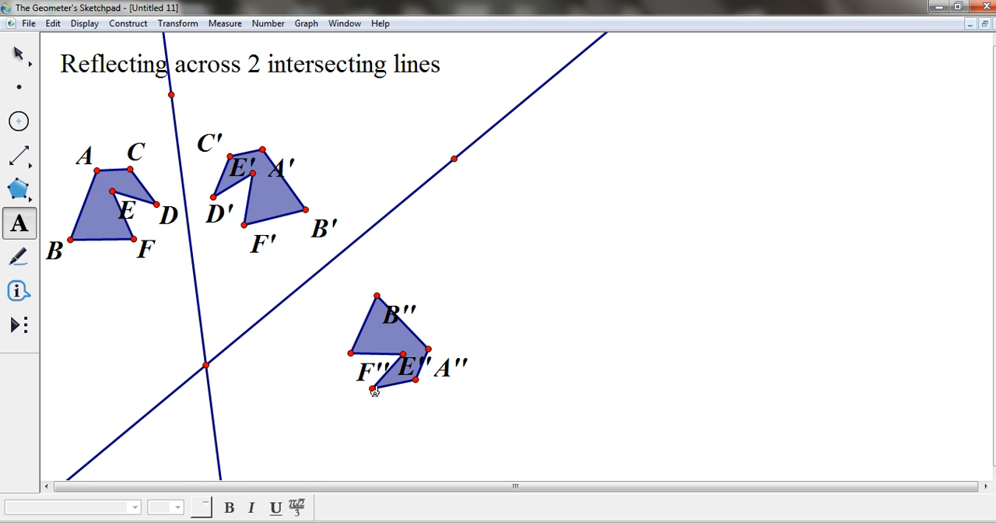
left_click_drag(364, 378, 327, 352)
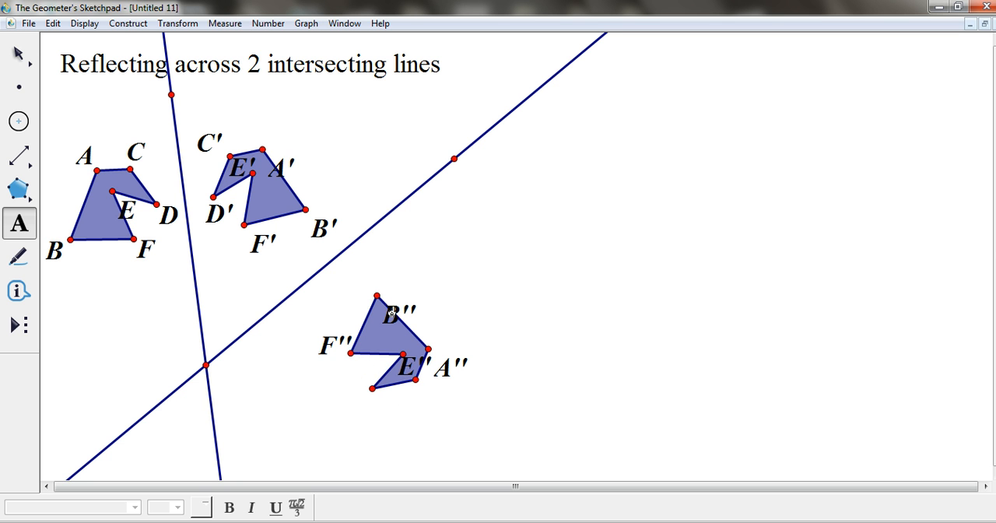
left_click_drag(393, 315, 389, 282)
left_click_drag(414, 375, 395, 343)
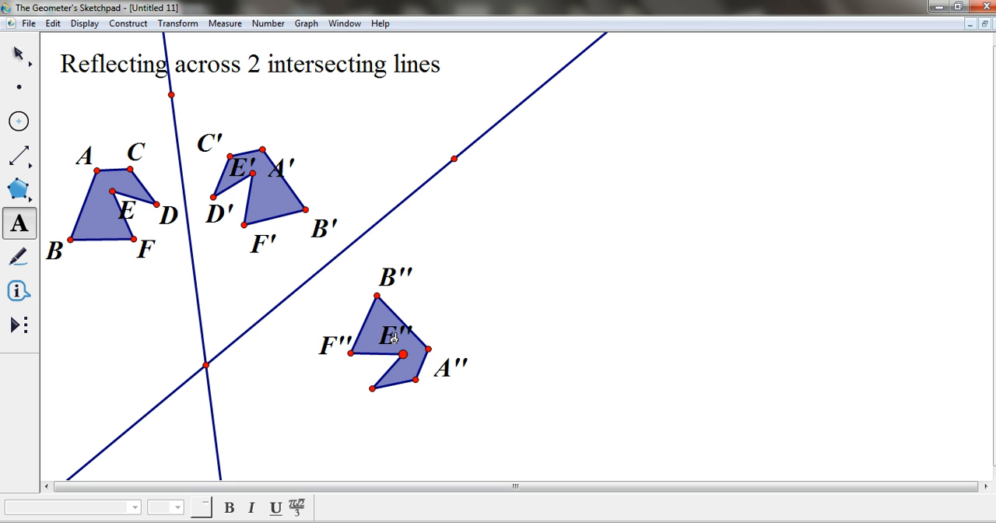
left_click(372, 387)
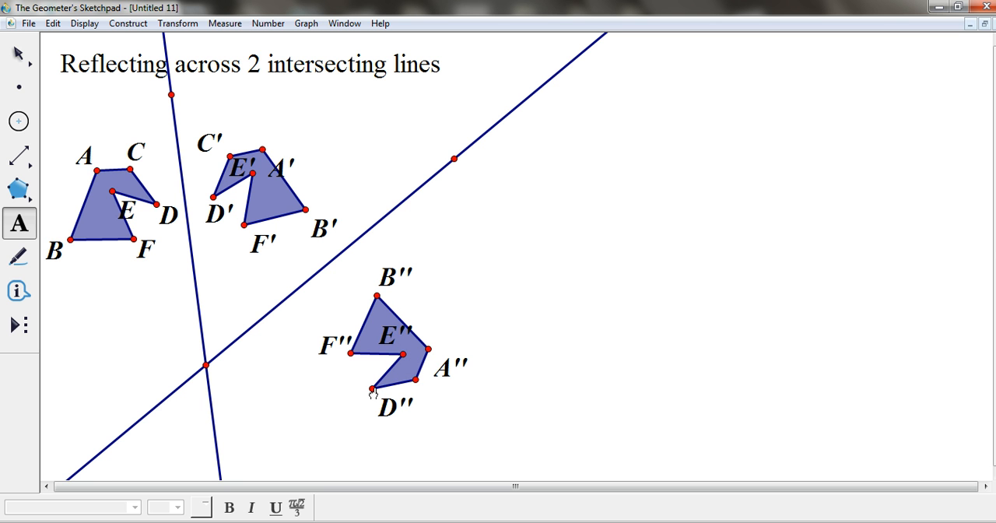
left_click(415, 380)
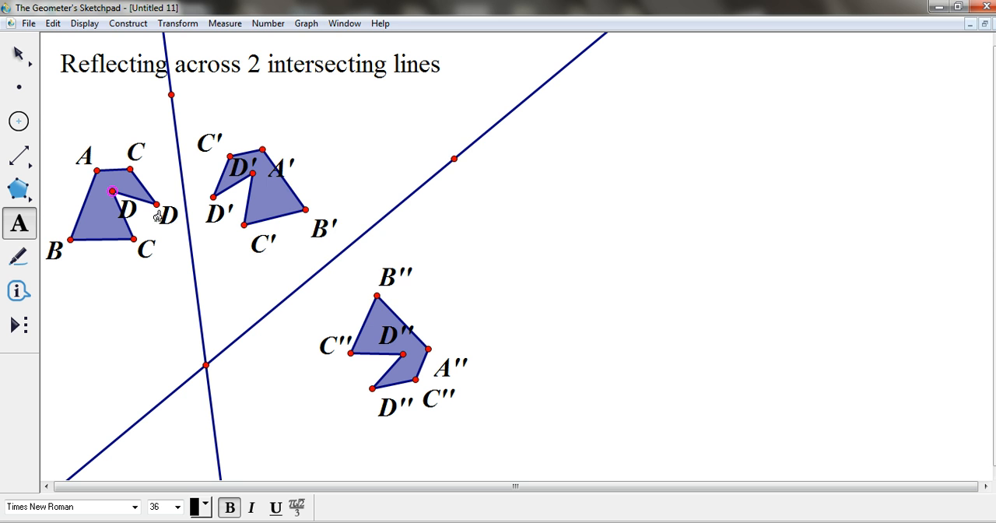
- Rename the original polygon's vertex nearest the steep line as E
double_click(166, 218)
type("E")
key("Return")
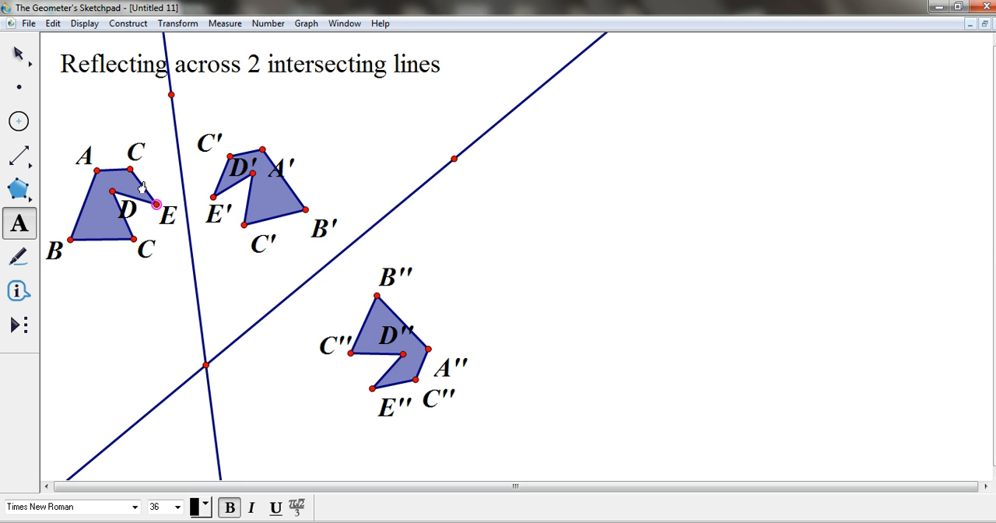
- Rename the original polygon's upper vertex C, next to vertex A, as F
double_click(140, 159)
key("Return")
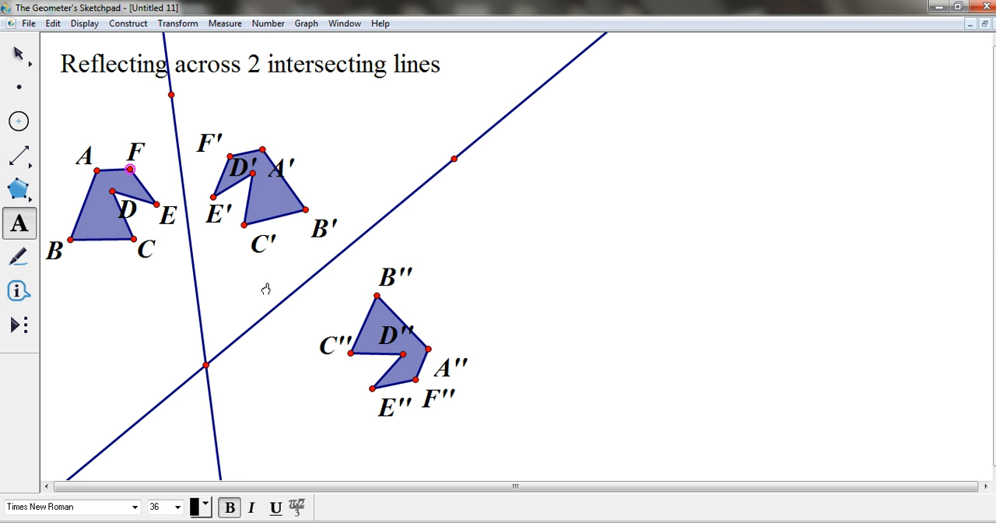
left_click(19, 52)
left_click(336, 158)
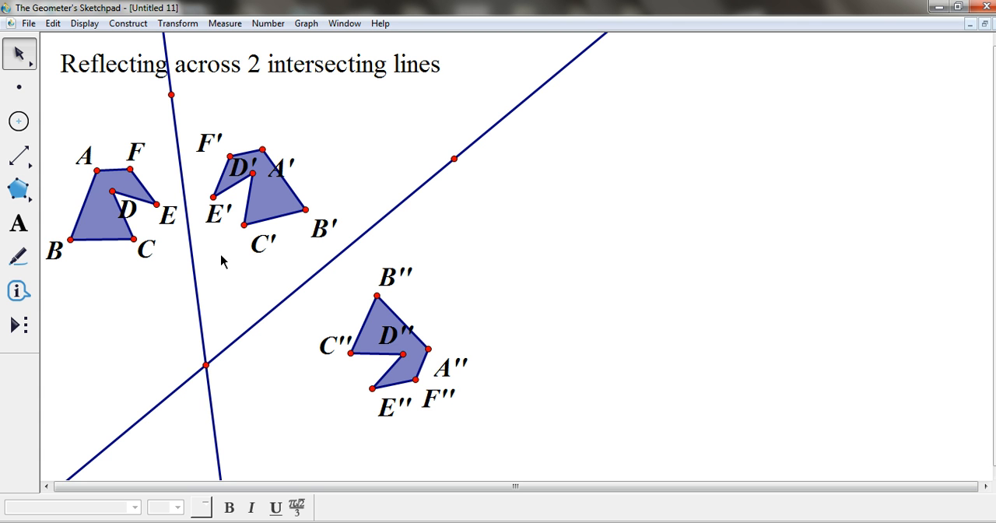
left_click(113, 216)
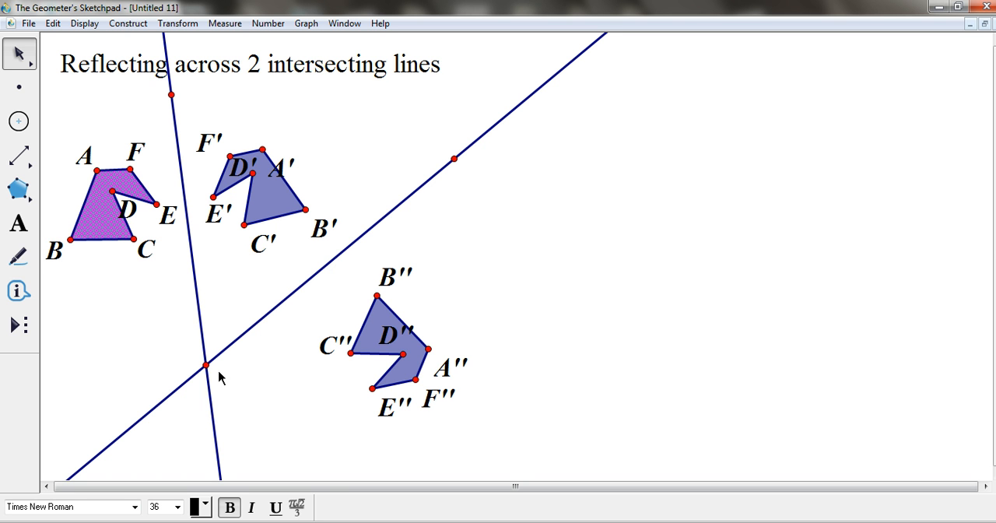
left_click(178, 336)
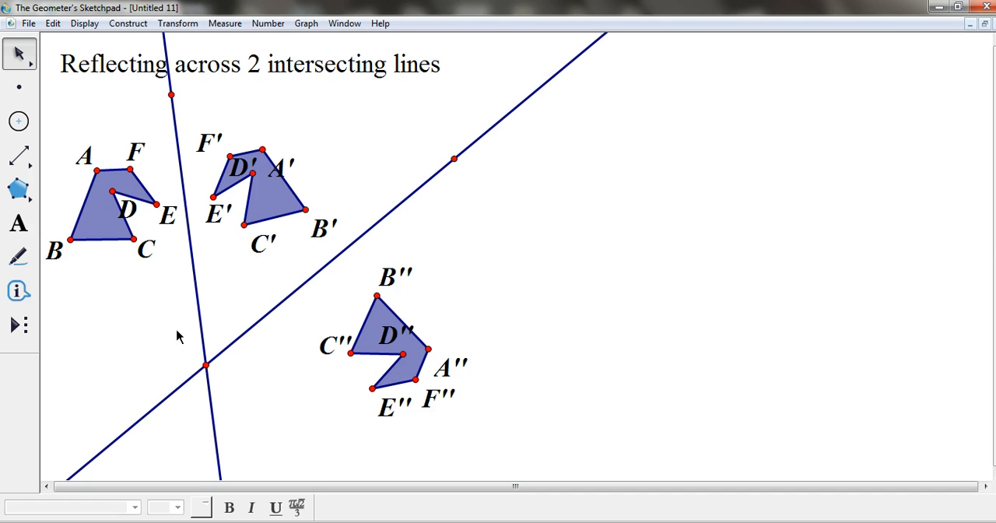
- Construct a segment from the intersection of the two lines to the original polygon's vertex B and make it dotted
left_click(205, 364)
left_click(70, 238)
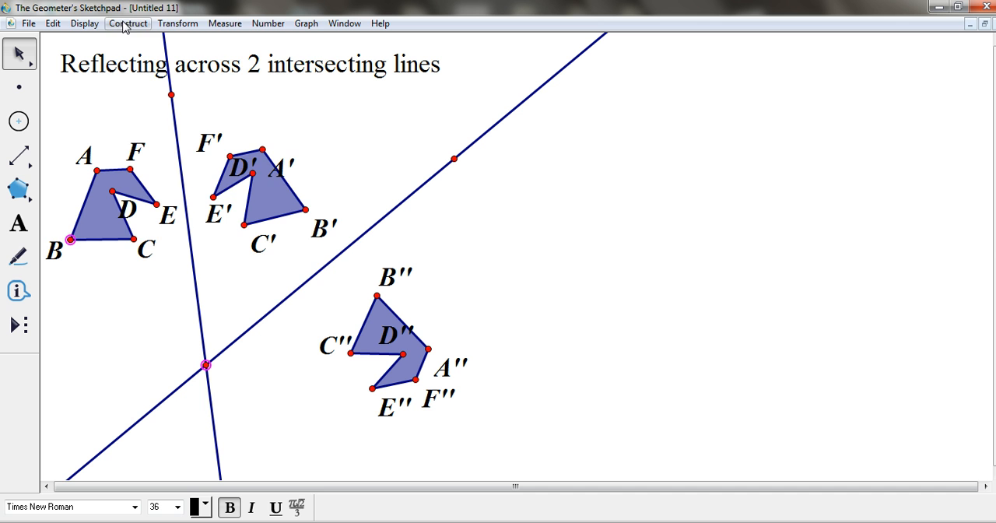
left_click(124, 23)
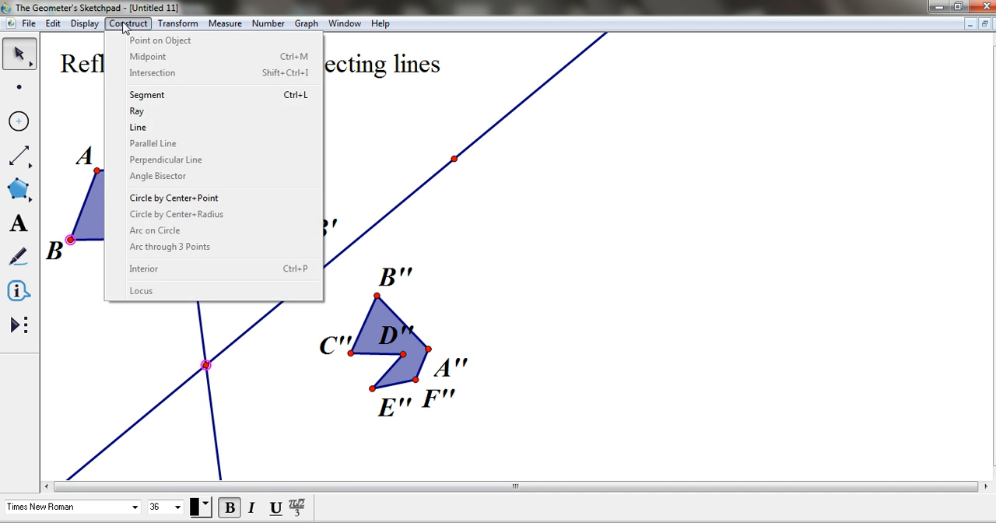
left_click(146, 95)
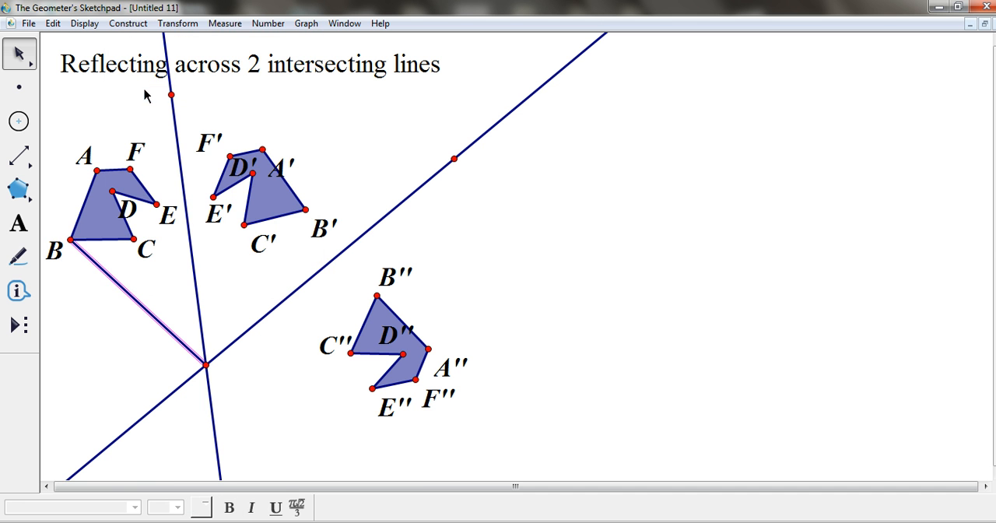
left_click(83, 26)
mouse_move(101, 59)
left_click(269, 164)
- Construct a segment joining vertex B'' of the second image to the intersection of the two lines
left_click(377, 296)
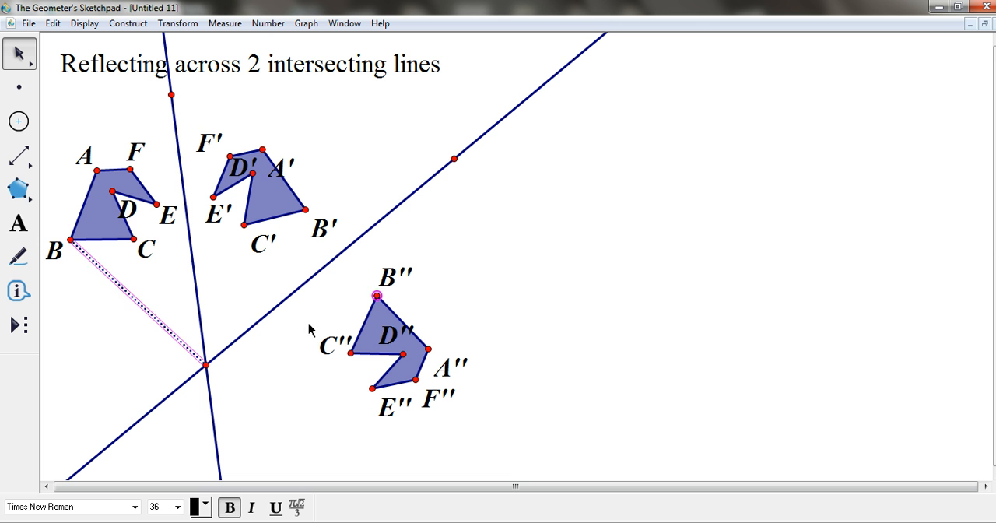
left_click(324, 315)
left_click(377, 295)
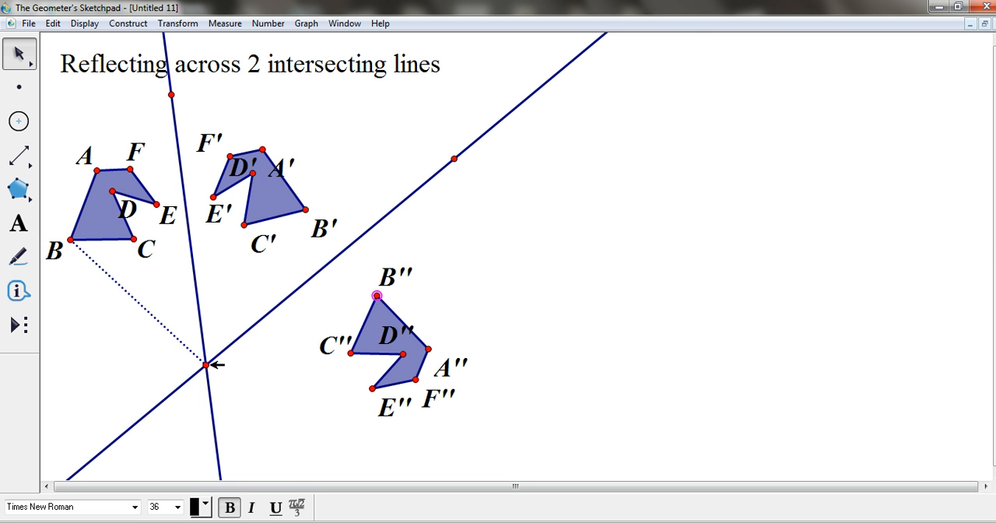
left_click(209, 364)
left_click(127, 23)
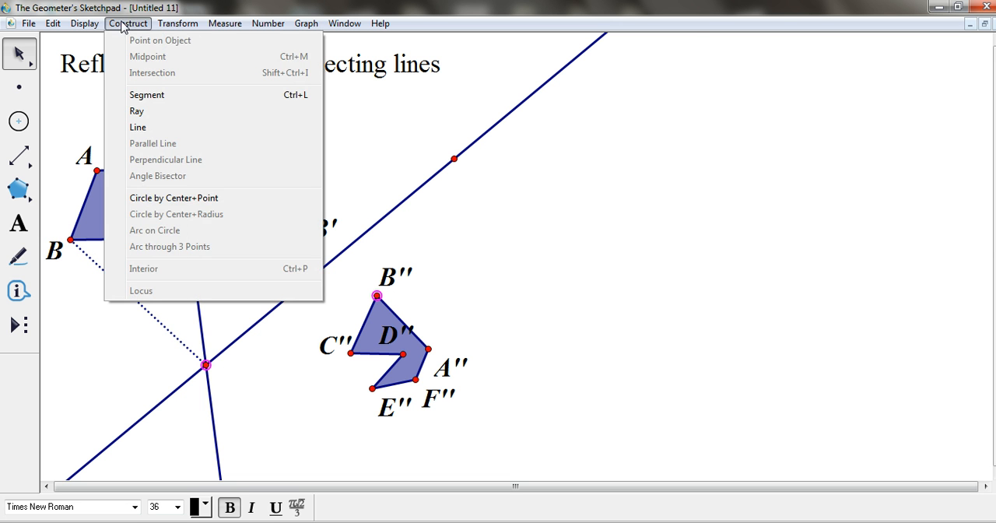
left_click(136, 96)
left_click(109, 115)
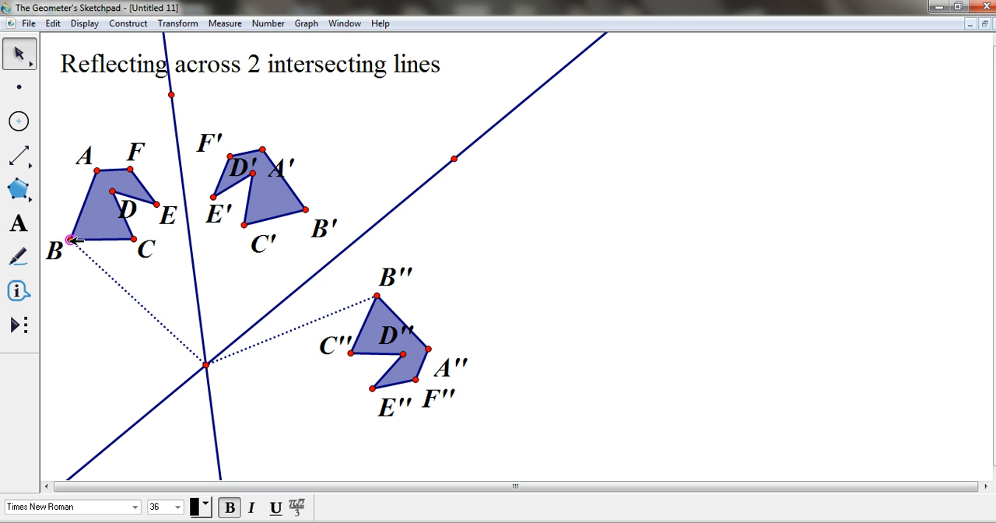
- Mark the angle from vertex B through the lines' intersection to vertex B'' as the rotation angle
left_click(71, 239)
left_click(206, 365)
left_click(377, 296)
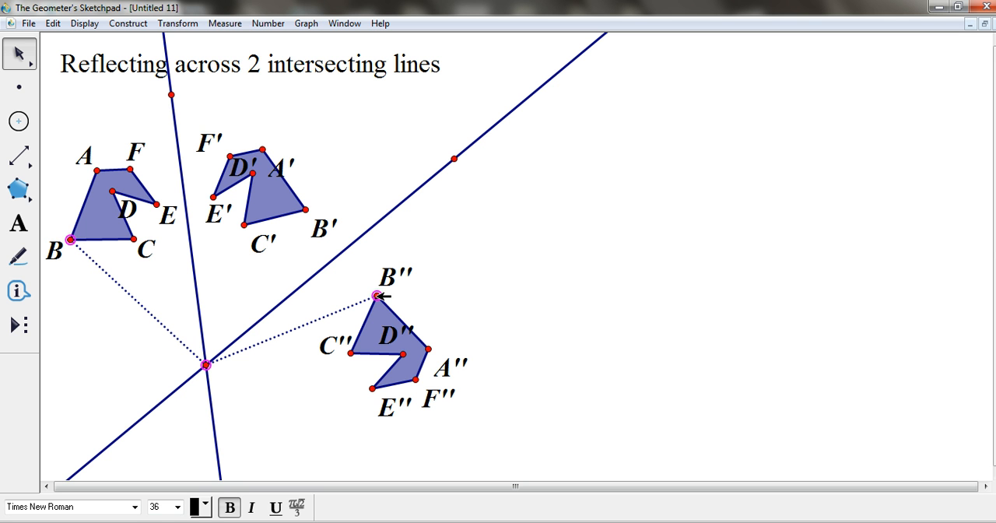
left_click(194, 26)
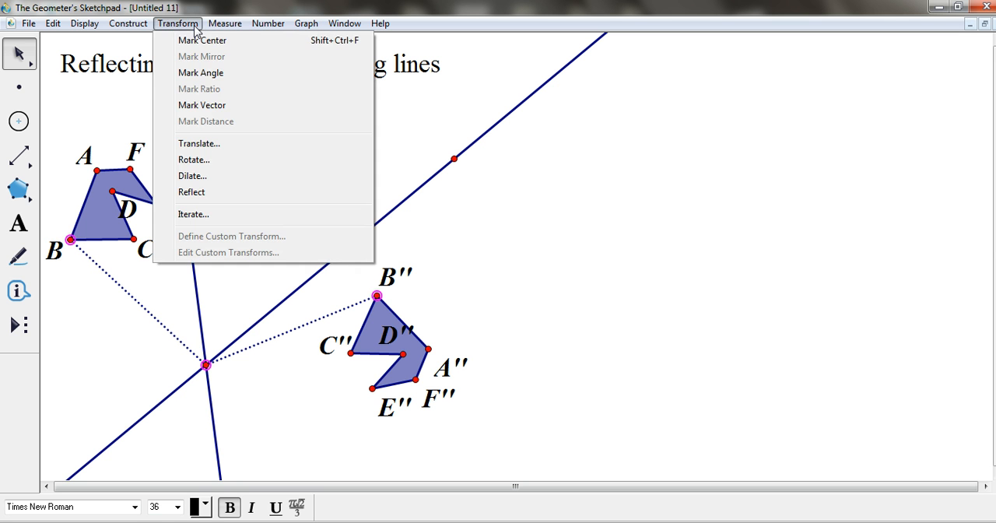
left_click(200, 72)
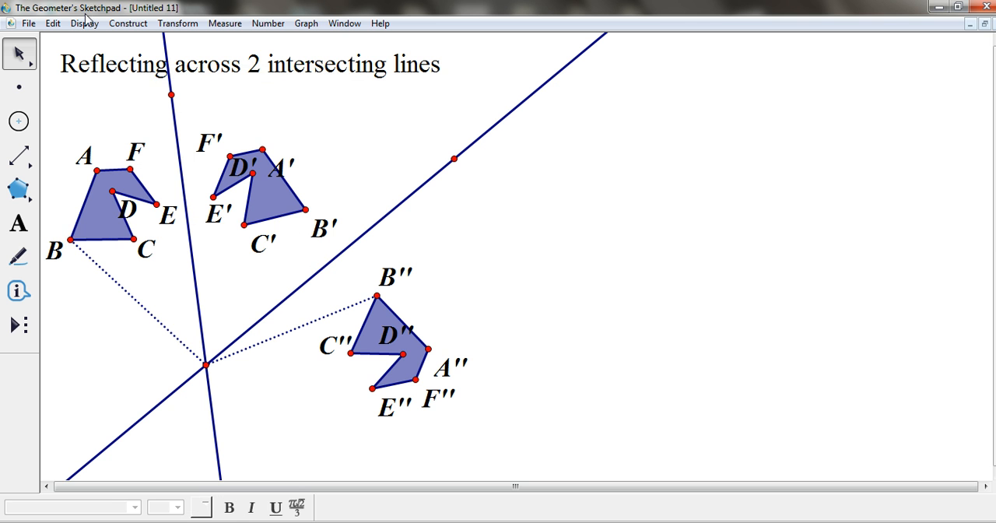
- Rotate the original polygon and its dotted segment by the marked angle BGB'' about center G
left_click_drag(65, 155, 155, 263)
left_click(168, 23)
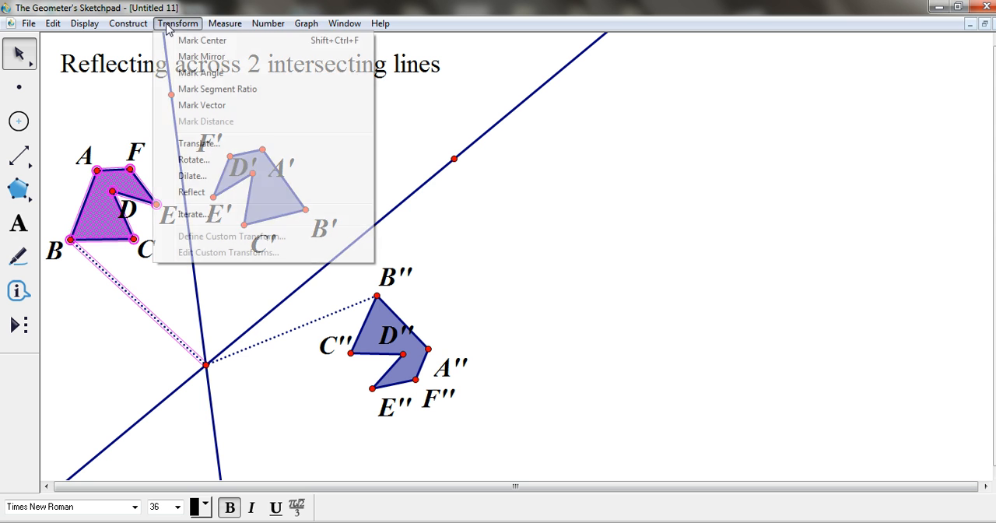
left_click(189, 159)
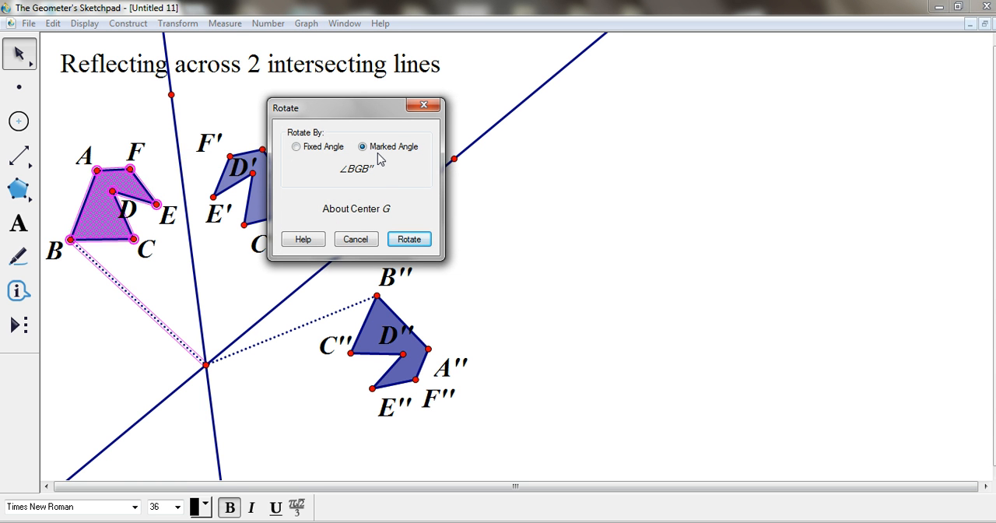
left_click(403, 240)
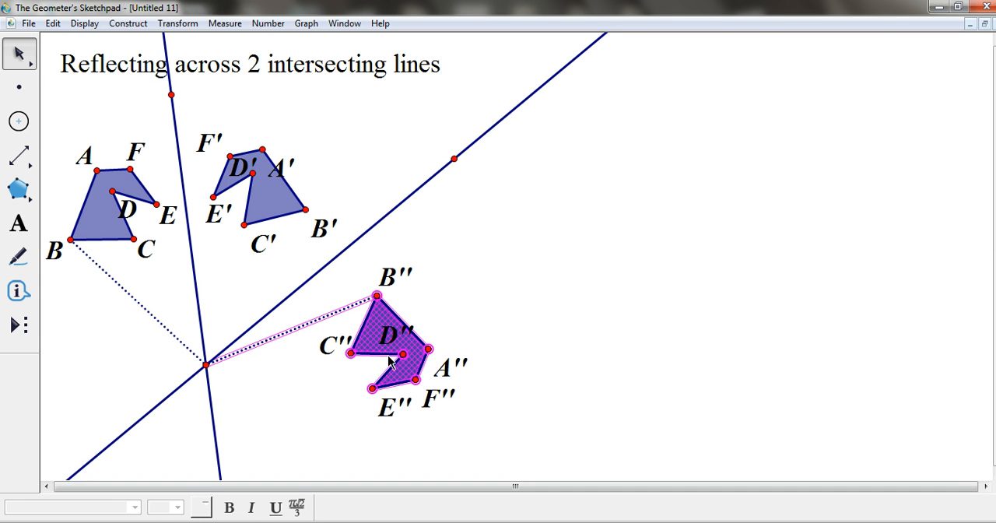
left_click(119, 115)
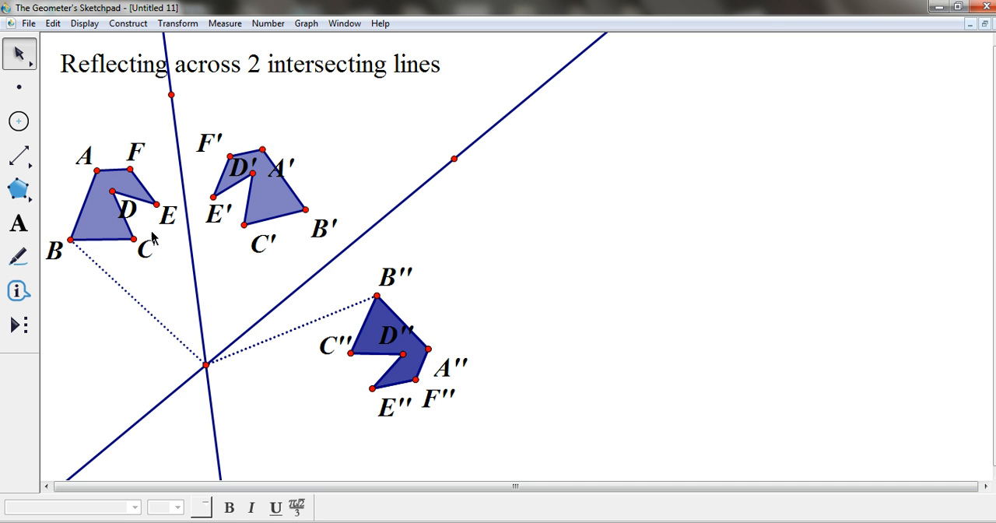
- Measure the angle between the two lines at their intersection and place the measurement in the empty area below the slanted line
left_click(171, 94)
left_click(205, 364)
left_click(453, 159)
left_click(225, 23)
left_click(236, 106)
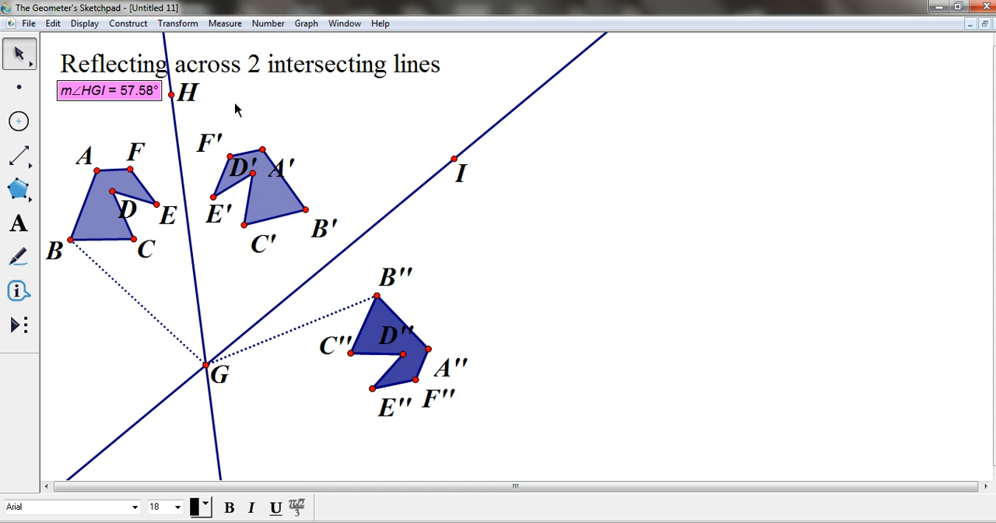
left_click_drag(129, 92, 535, 222)
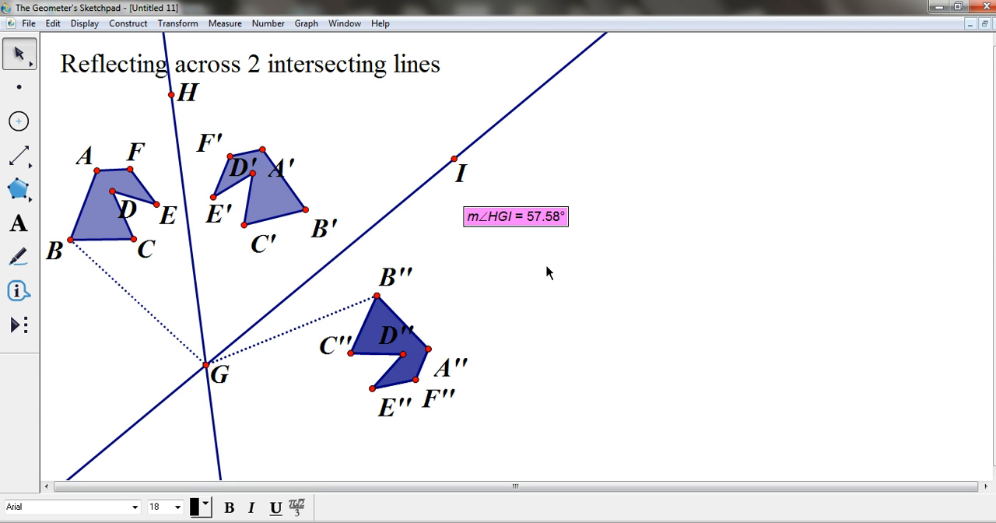
left_click(115, 120)
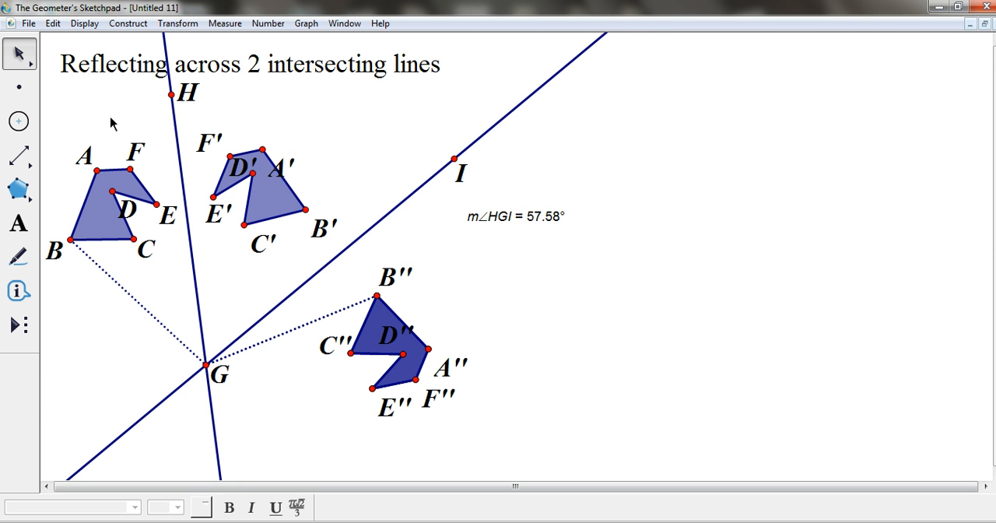
- Measure angle BGB'' between the two dotted segments
left_click(71, 240)
left_click(206, 365)
left_click(377, 295)
left_click(225, 24)
left_click(236, 108)
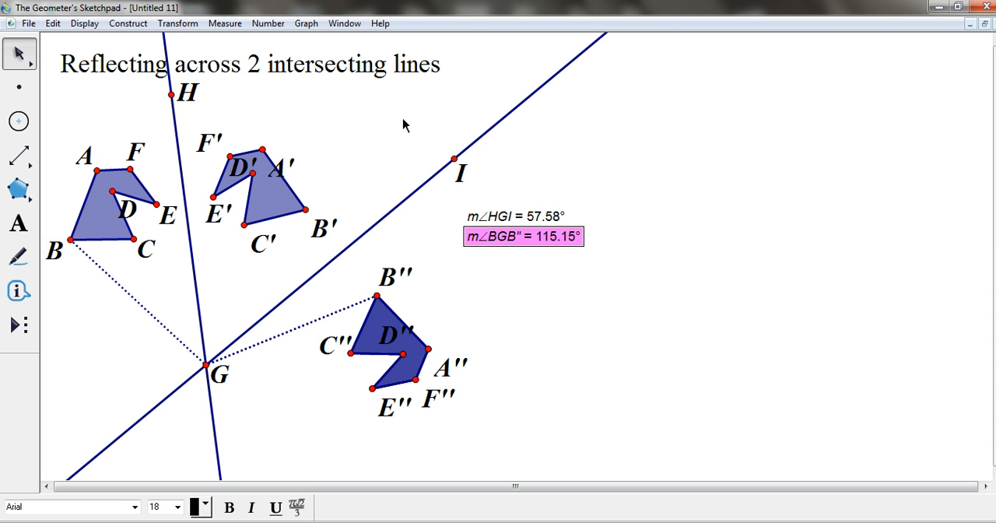
left_click(561, 282)
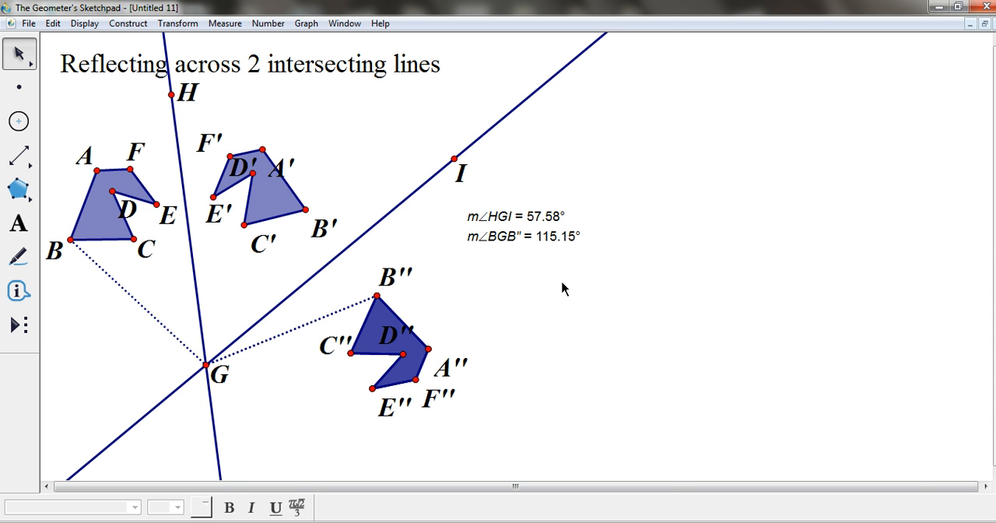
- Reposition point H on the steep line, side DE and vertex B of the original polygon, and point I on the other line
left_click(173, 95)
left_click_drag(172, 96, 185, 122)
mouse_move(118, 192)
left_mouse_down()
mouse_move(134, 215)
mouse_move(122, 203)
left_mouse_up()
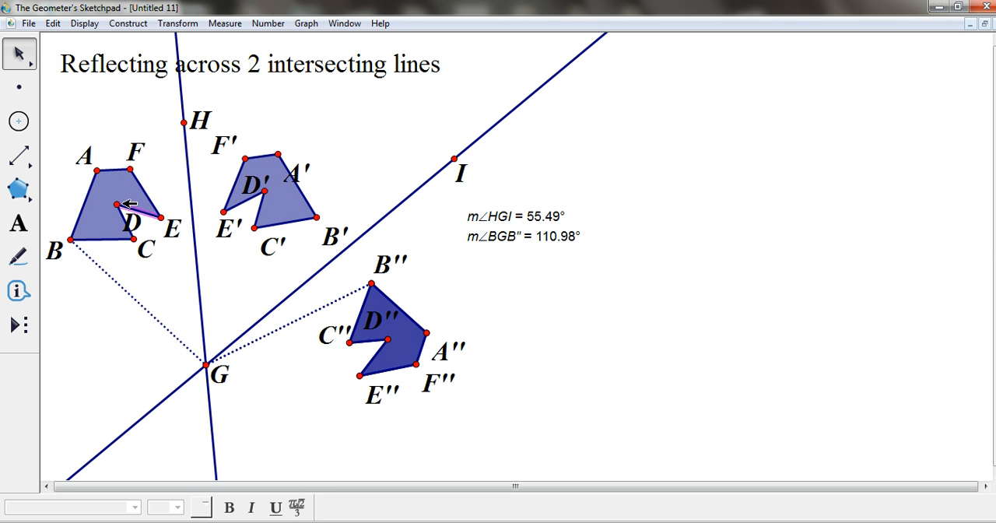
left_click_drag(73, 240, 82, 224)
left_click_drag(454, 159, 379, 211)
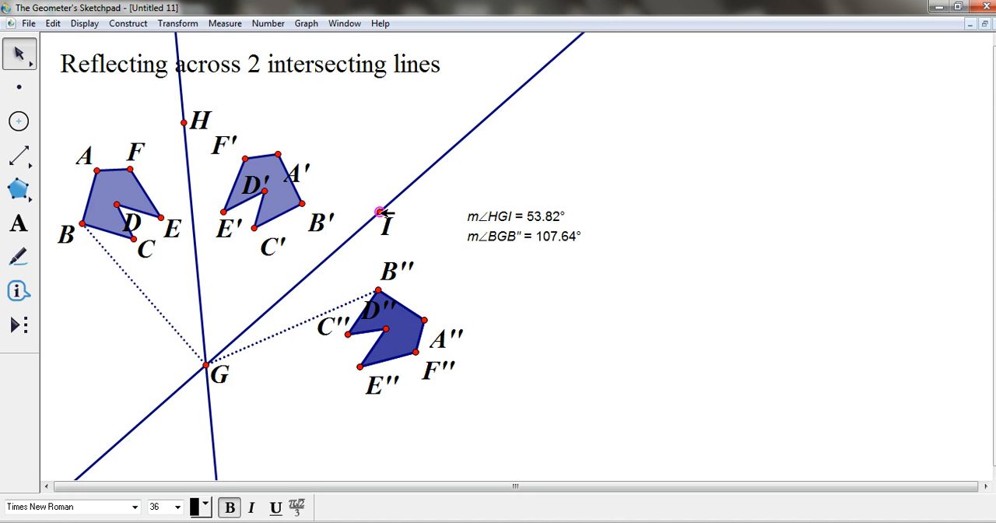